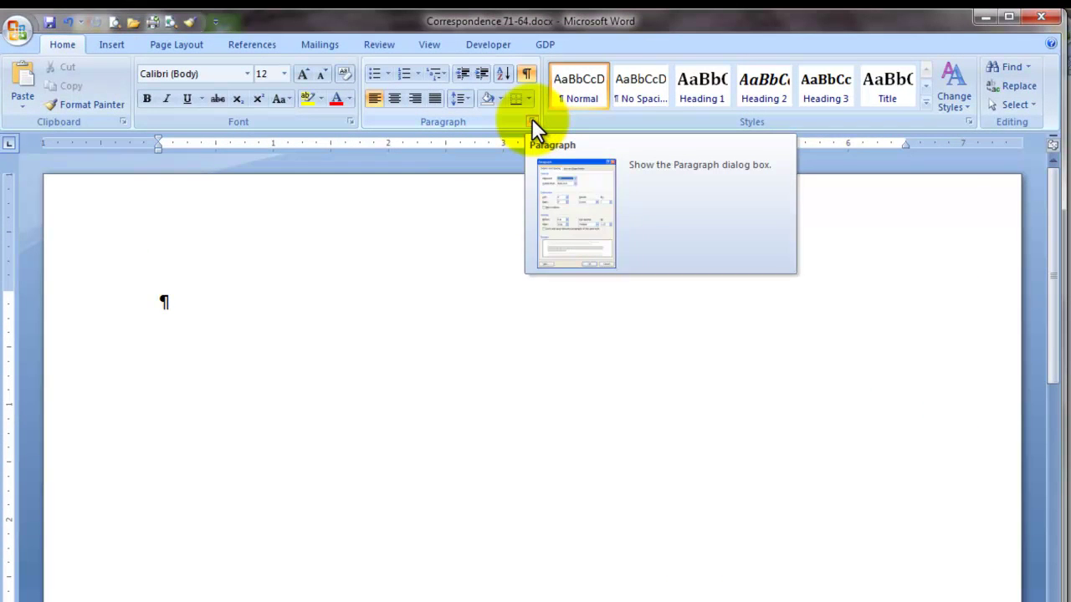
Clear all existing tab stops and set one left tab at 3.25 inches through Paragraph > Tabs
left_click(532, 120)
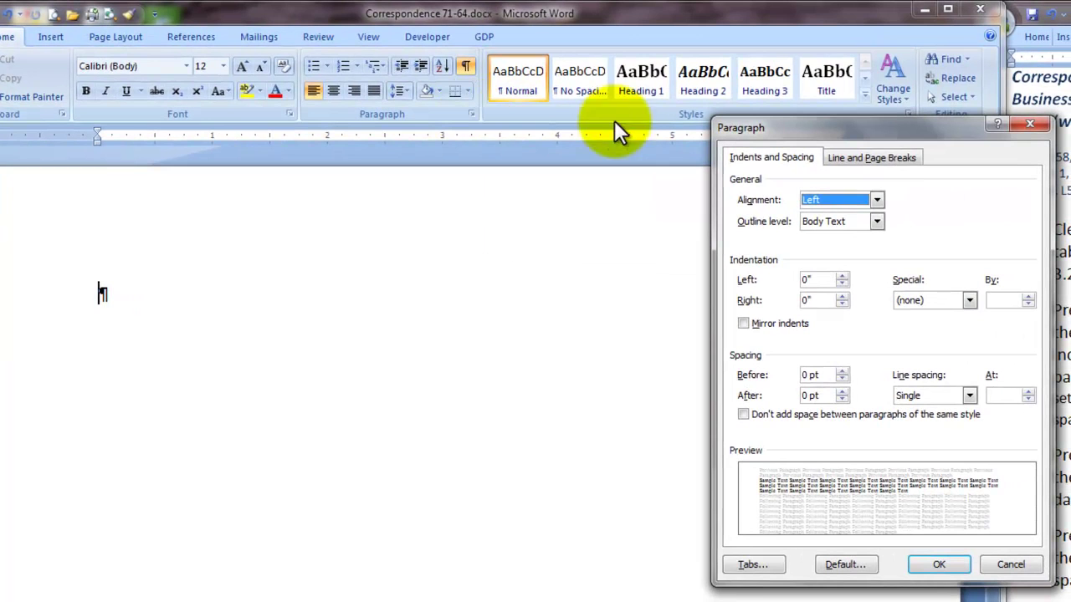
left_click(754, 566)
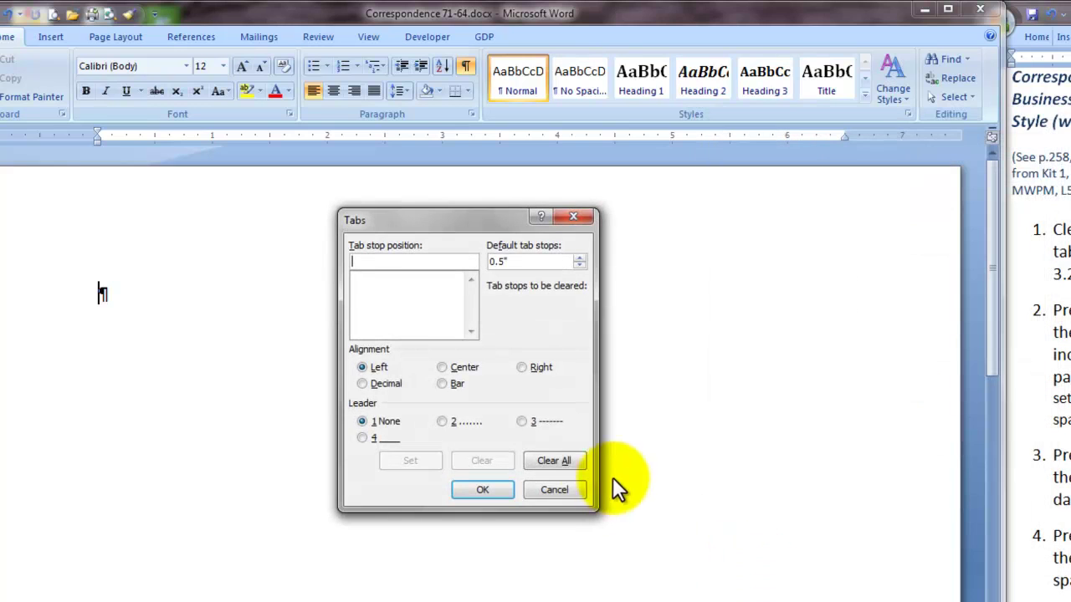
left_click(556, 460)
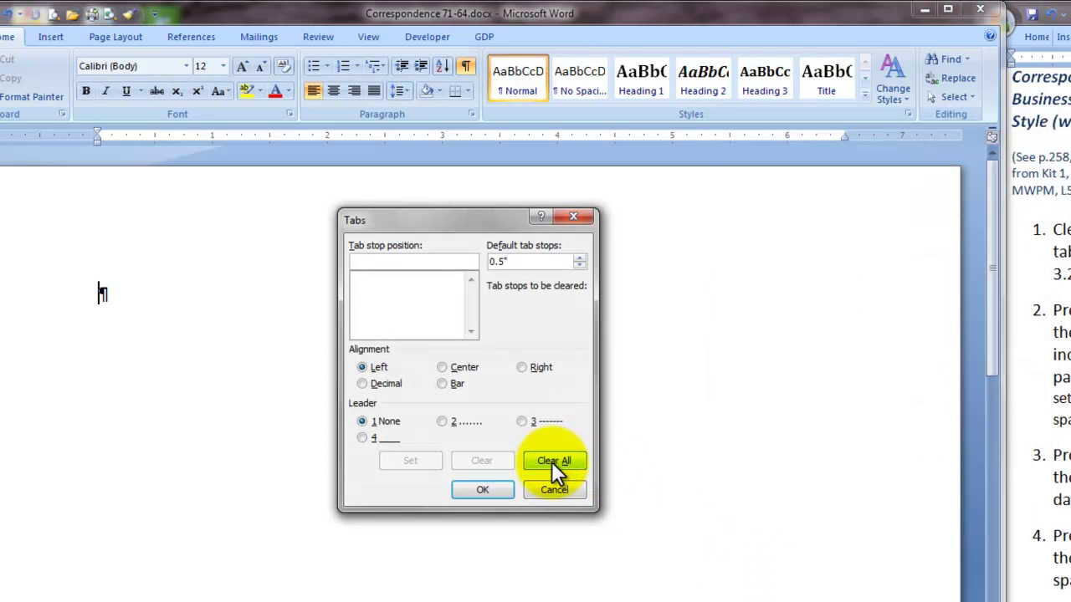
left_click(411, 264)
type("3.25")
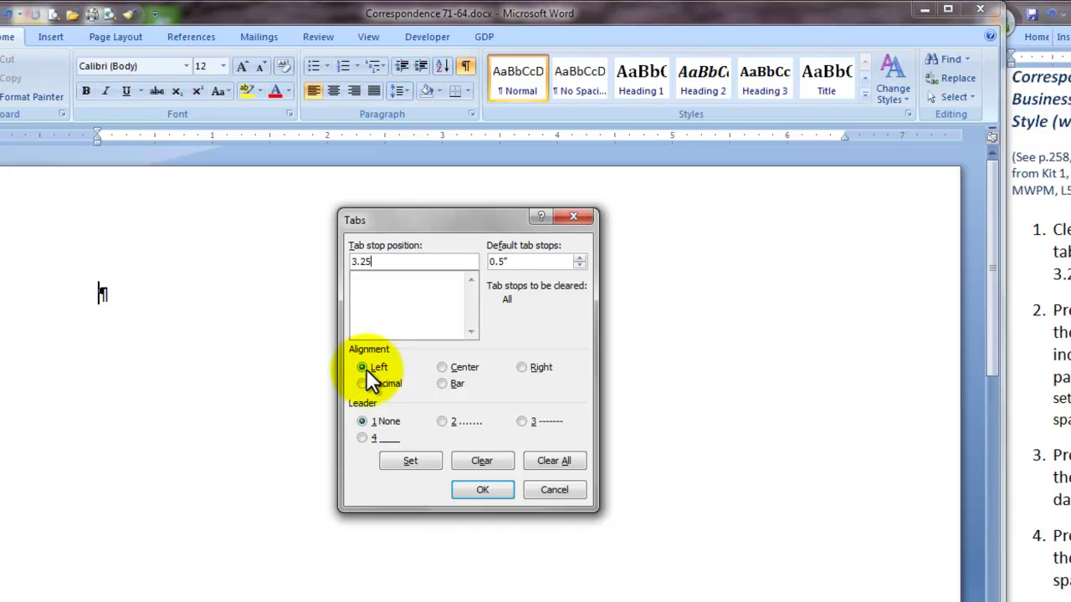
left_click(412, 462)
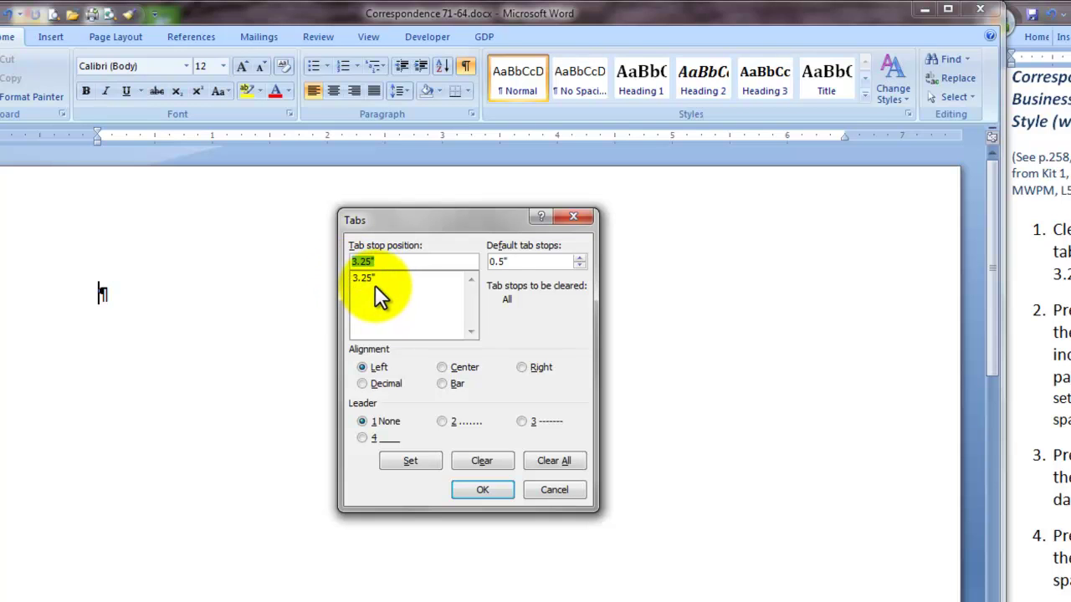
left_click(488, 489)
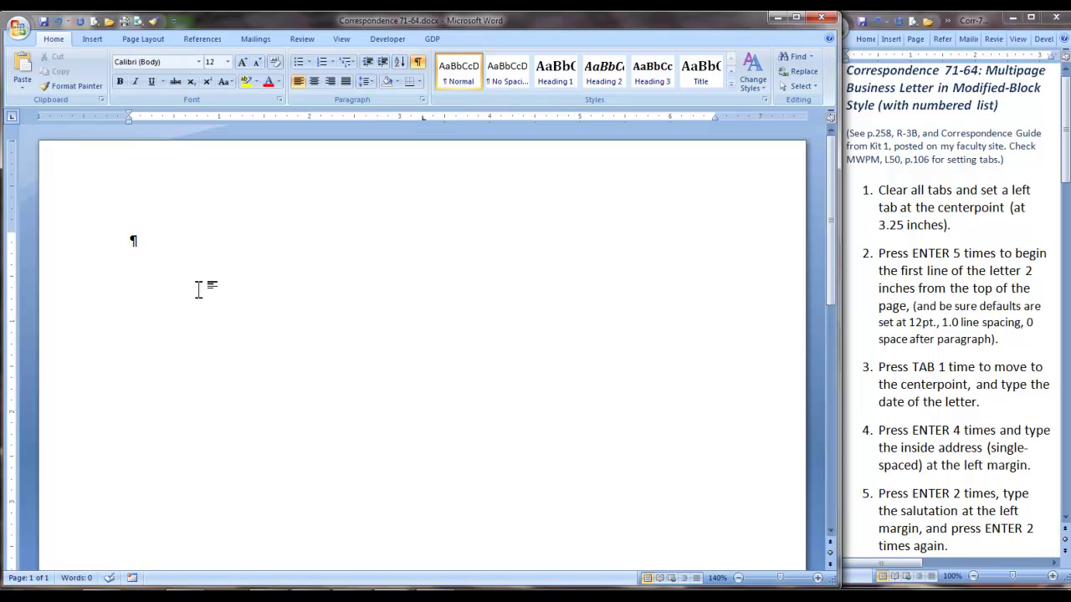
Add blank lines at the top, then type 'October 16, 2010' at the 3.25-inch tab
key("Return")
key("Return")
key("Return")
key("Return")
key("Return")
key("Tab")
type("October 16, 2010")
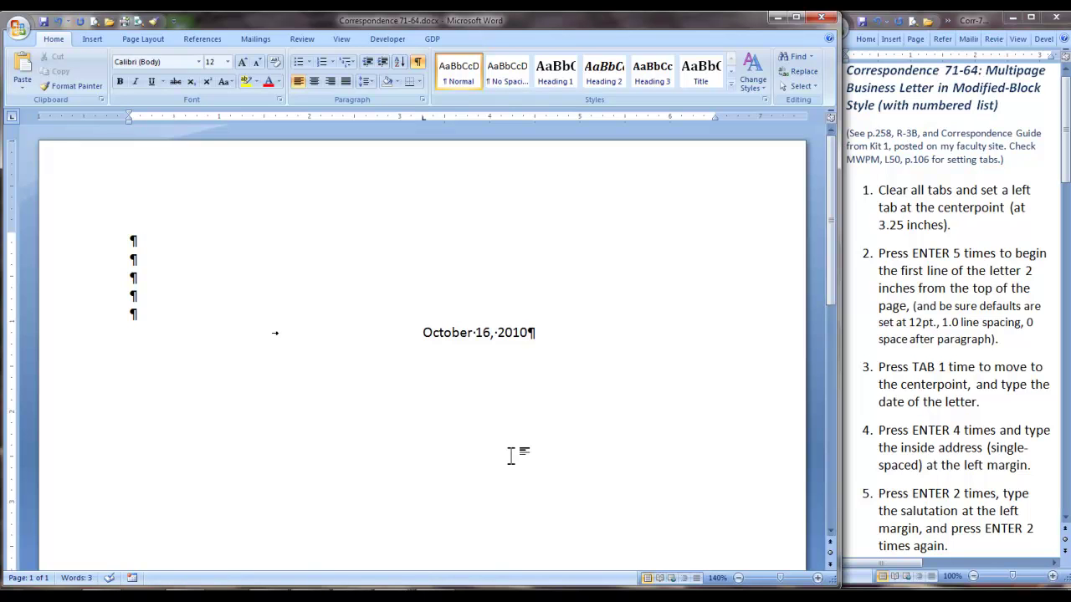
Paste the four-line inside address below the date and type the recipient's salutation after a blank line
key("Return")
key("Return")
key("Return")
key("Return")
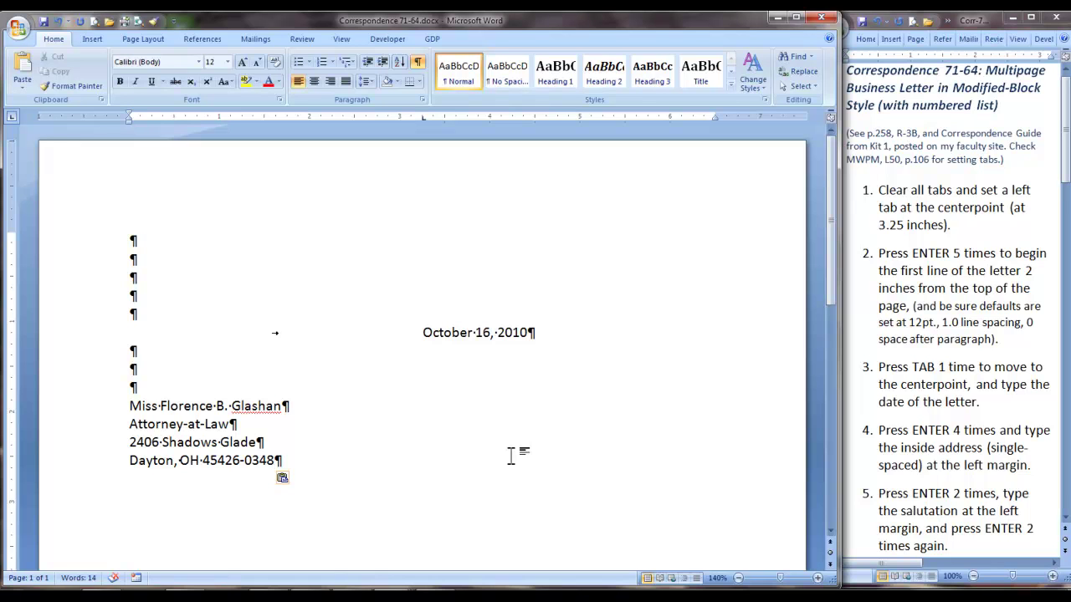
key("Return")
key("Return")
type("Dear Miss ")
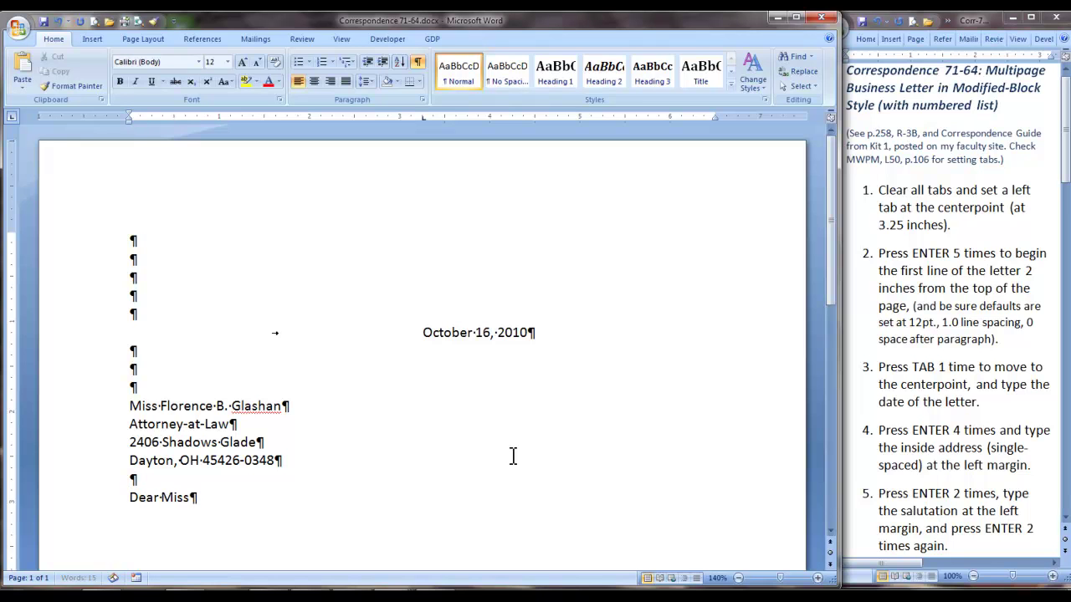
type("Glashan:")
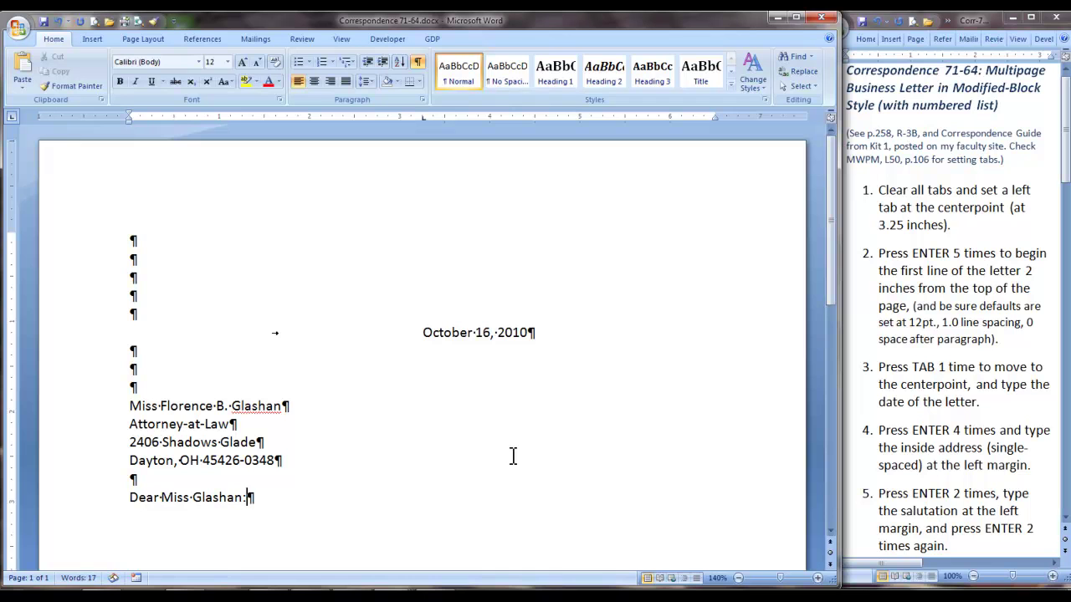
key("Return")
key("Return")
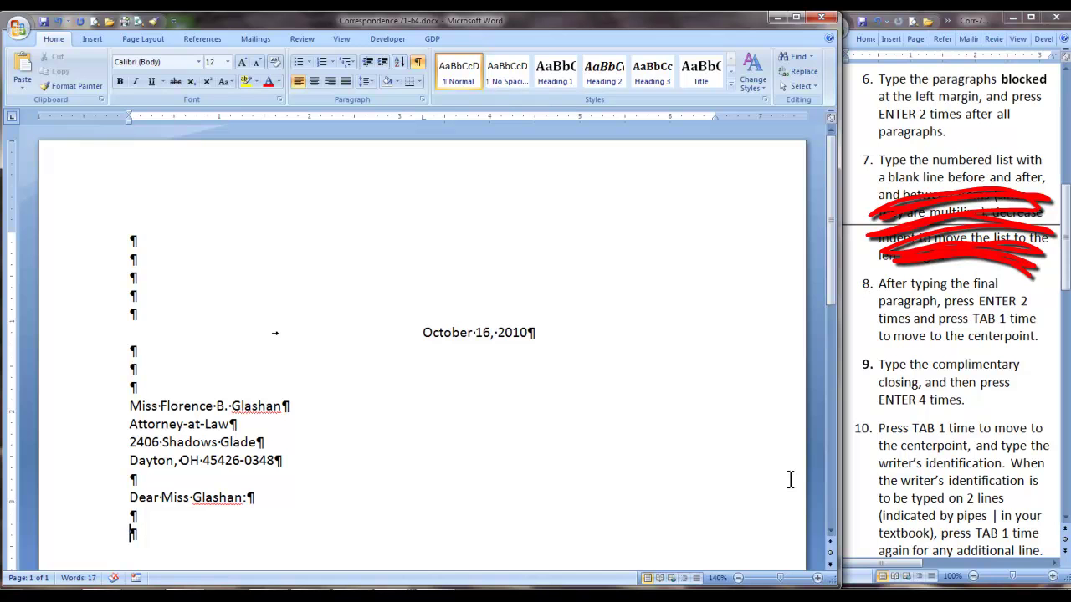
Paste the body paragraphs in two batches, including the three requests and the enclosed-complaint paragraph
type("It was good to meet you at the convention for trial attorneys in Detroit last week. In addition to the interesting program highlights of the regular sessions, I find that the informal discussions with people like you are an added plus at these meetings. Your contribution to the program was very beneficial to me.  You may recall that I told you I had just been appointed by the court to defend a woman here in Dayton who has been charged with embezzling large sums of money from her previous employer. The defendant had been employed at a large department store for more than 25 years. Because of her valuable years of experience in accounting with the store, she was in charge of accounts receivable at the store. Her previous employer, the plaintiff in the case, claims that she embezzled $18,634 in 2000, $39,072 in 2001, and $27,045 in 2002.  I feel that it is my responsibility to represent my client and to provide the best defense possible. I recall that you mentioned that you had represented defendants in similar cases in previous years. As I prepare for this defense, perhaps you might help me in the following ways:")
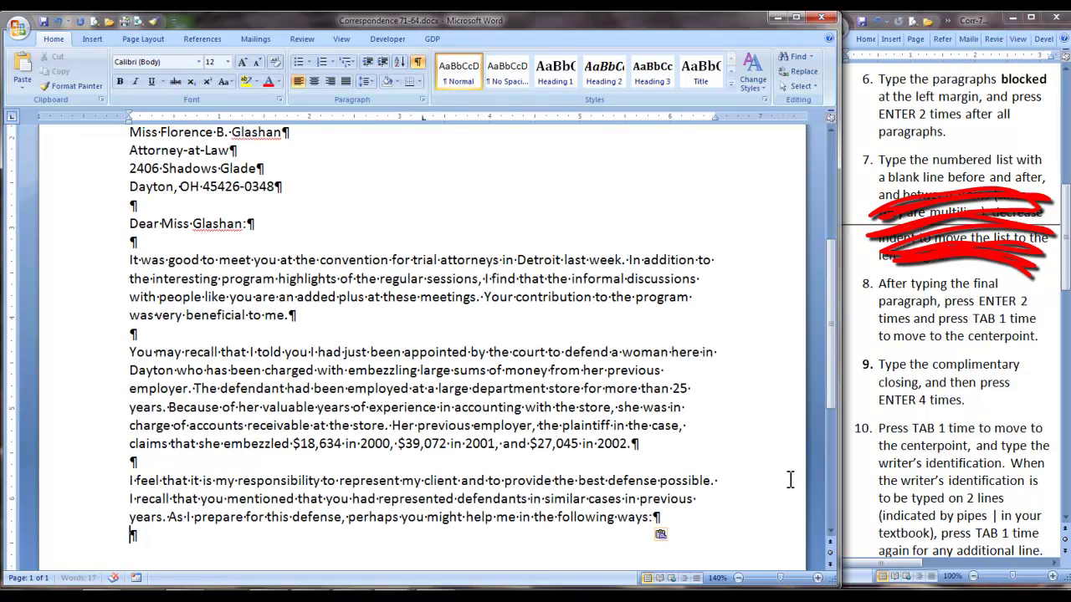
scroll(717, 522, "down", 2)
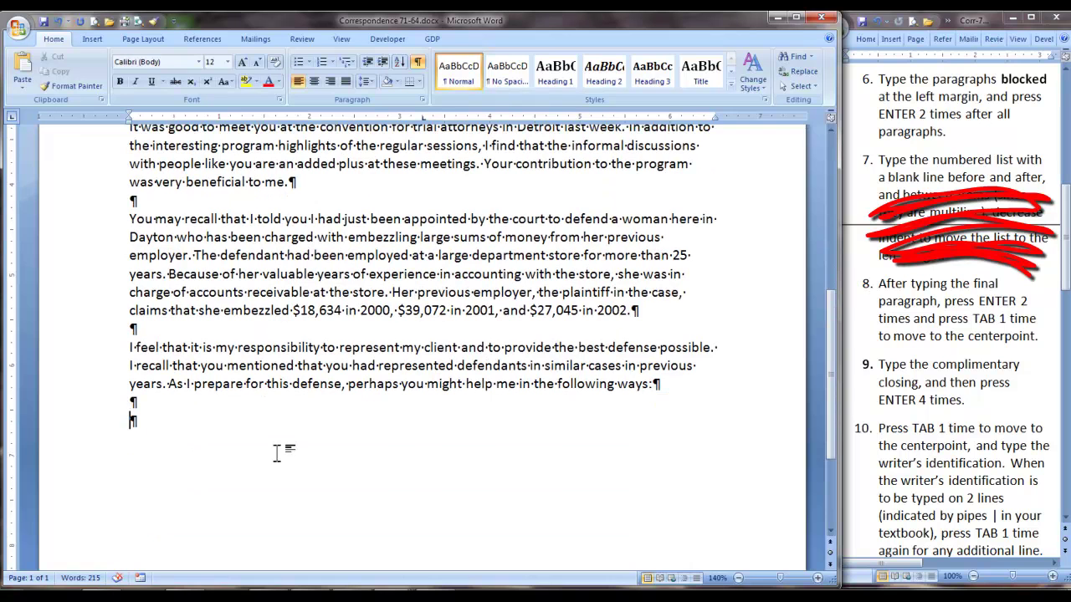
type("Please send me the appropriate citations for all similar trials in which you participated.  Also, please provide me with any other case citations that you think might be helpful to me in this case.  Arrange to meet with me soon so that I can benefit from your experience as I prepare for the trial.  A copy of the formal complaint is enclosed for your review. I shall call you in about a week to arrange a time and place for our meeting. Please let me know if there is additional information that would be helpful in preparing for this case.")
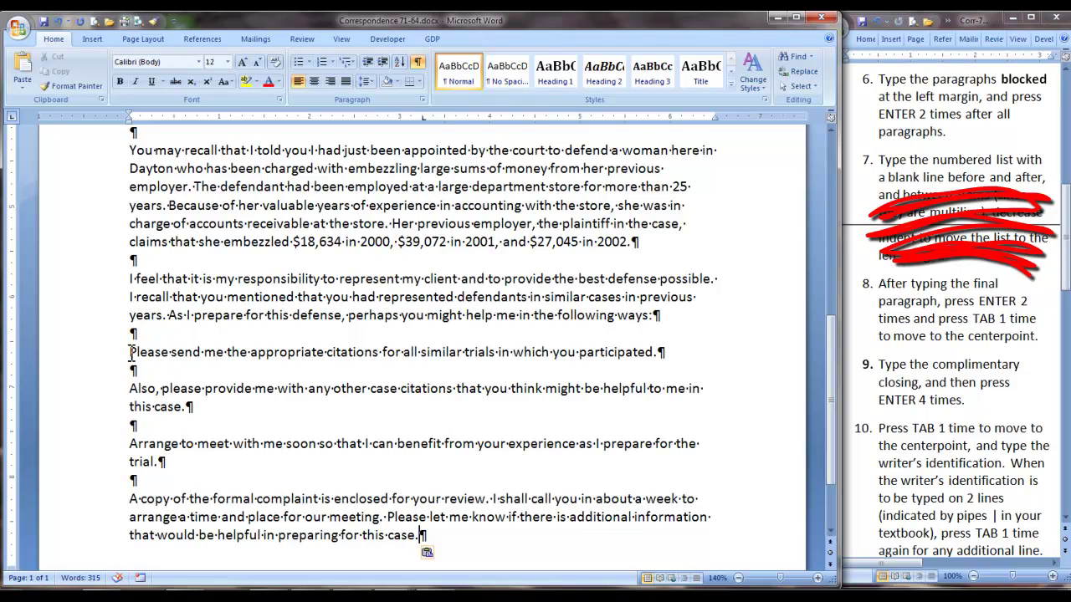
Number the three request paragraphs and paste the final paragraph onto page 2, followed by blank lines
left_click_drag(131, 352, 160, 463)
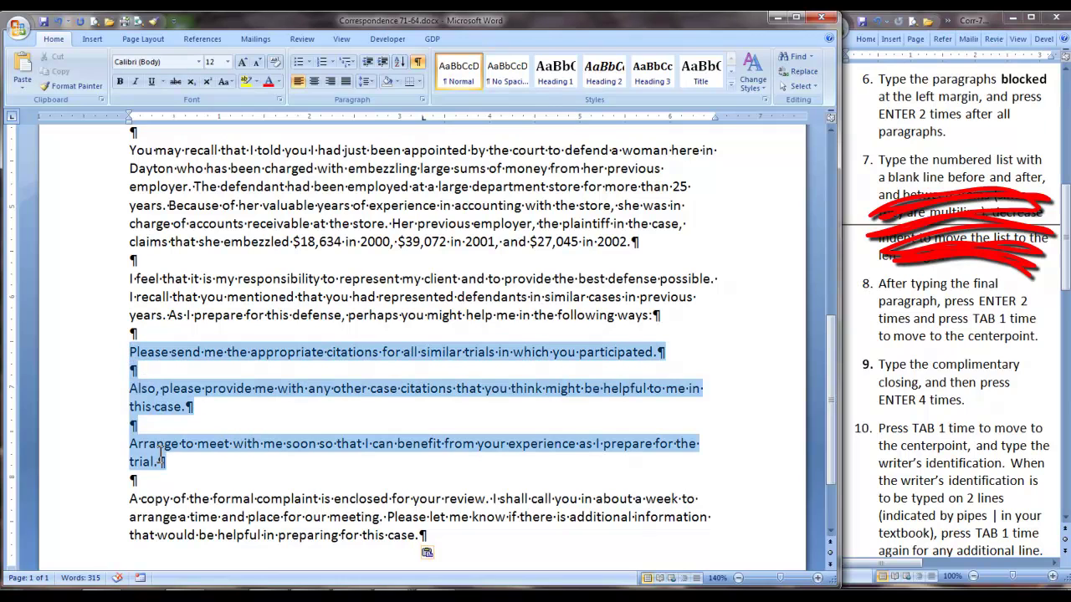
left_click(319, 63)
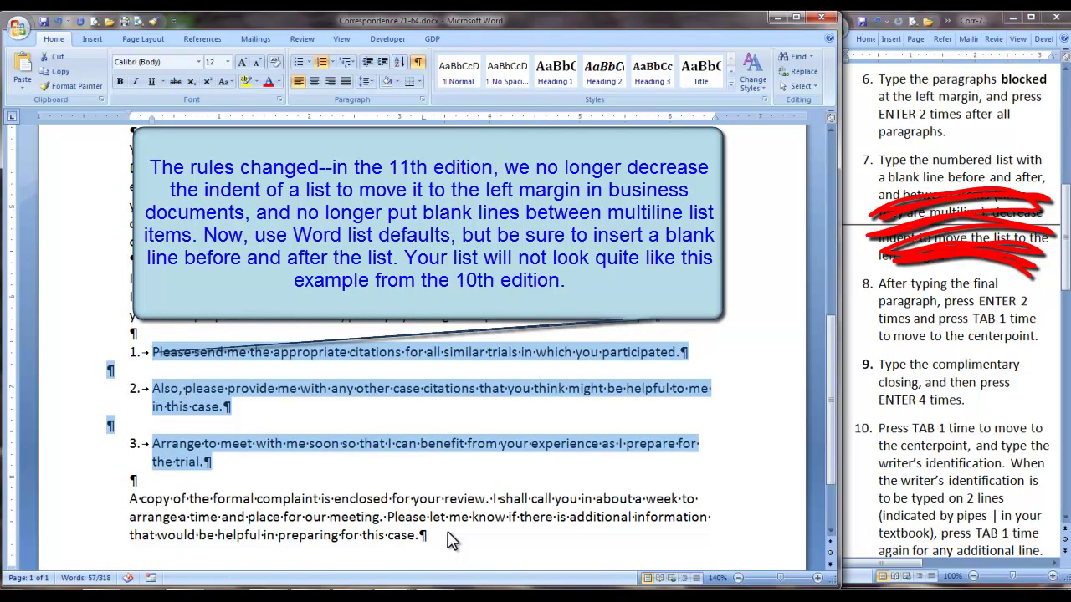
left_click(447, 540)
key("Return")
key("Return")
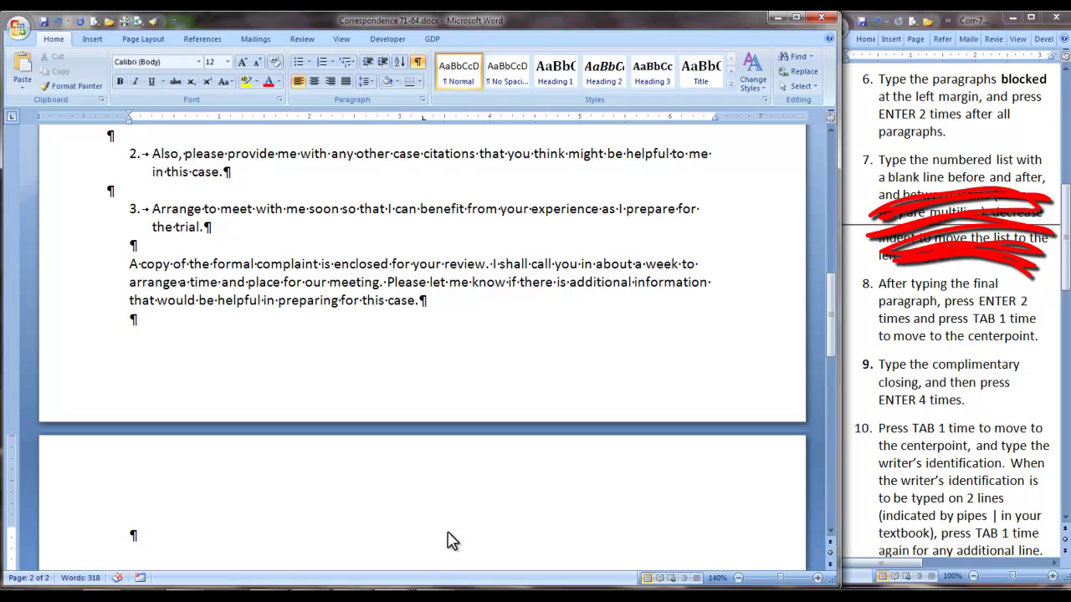
type("I have never been involved with anything like this before. Any help that you give me will be appreciated. I shall look forward to working with you.")
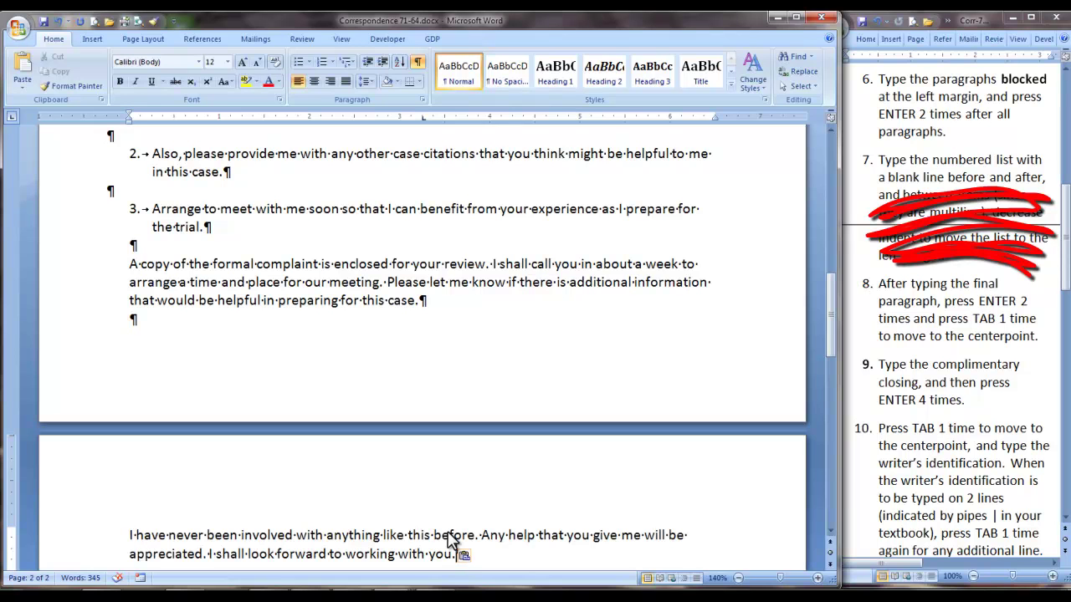
key("Return")
key("Return")
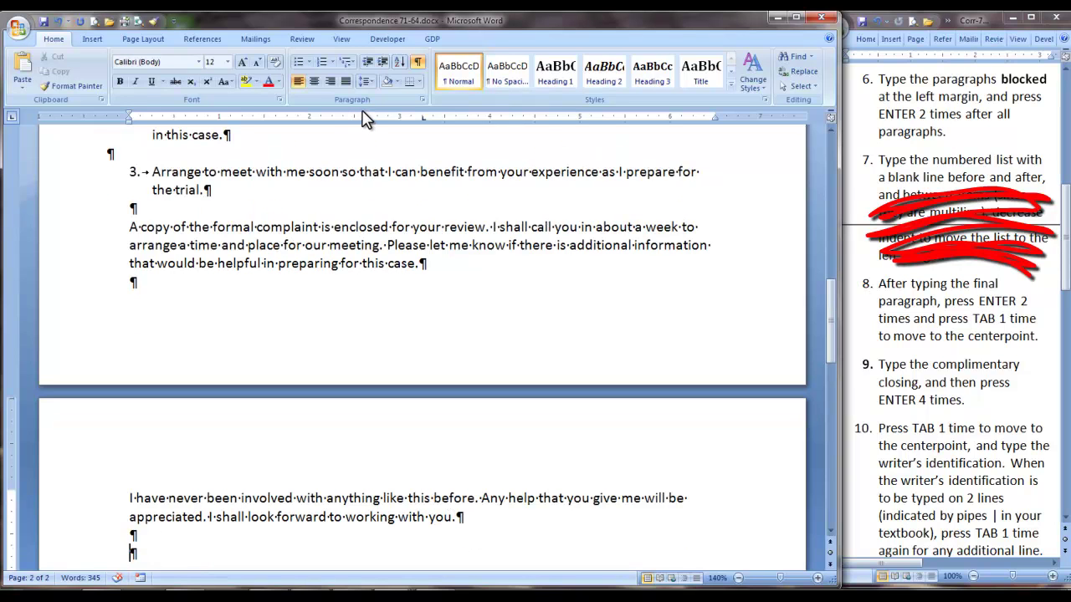
Type 'Sincerely,' at the 3.25-inch centre tab and add blank lines below it
key("Tab")
type("Sincerely,")
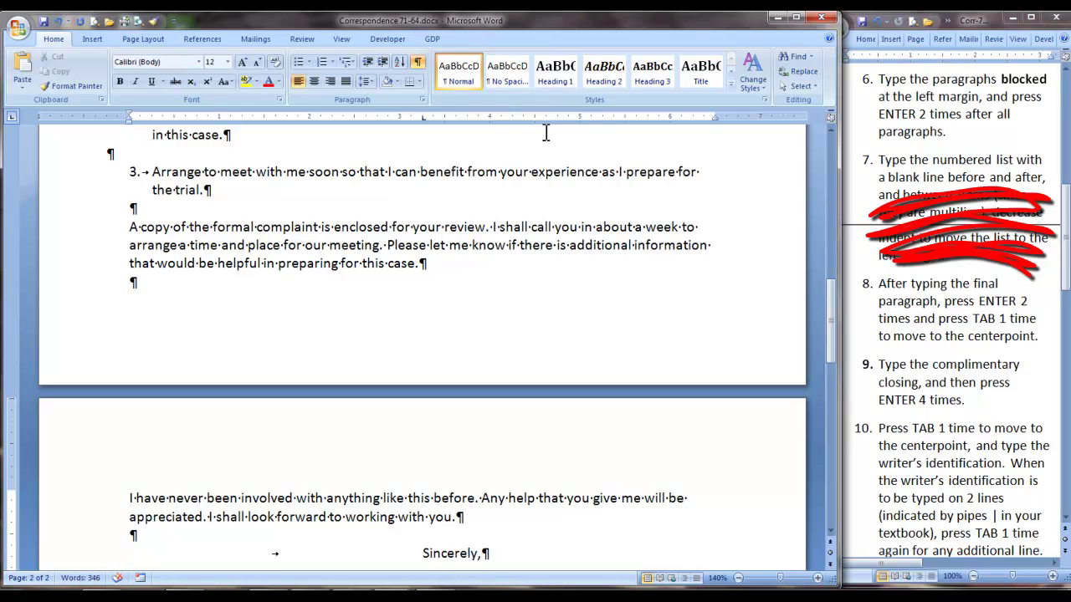
key("Return")
key("Return")
key("Return")
key("Return")
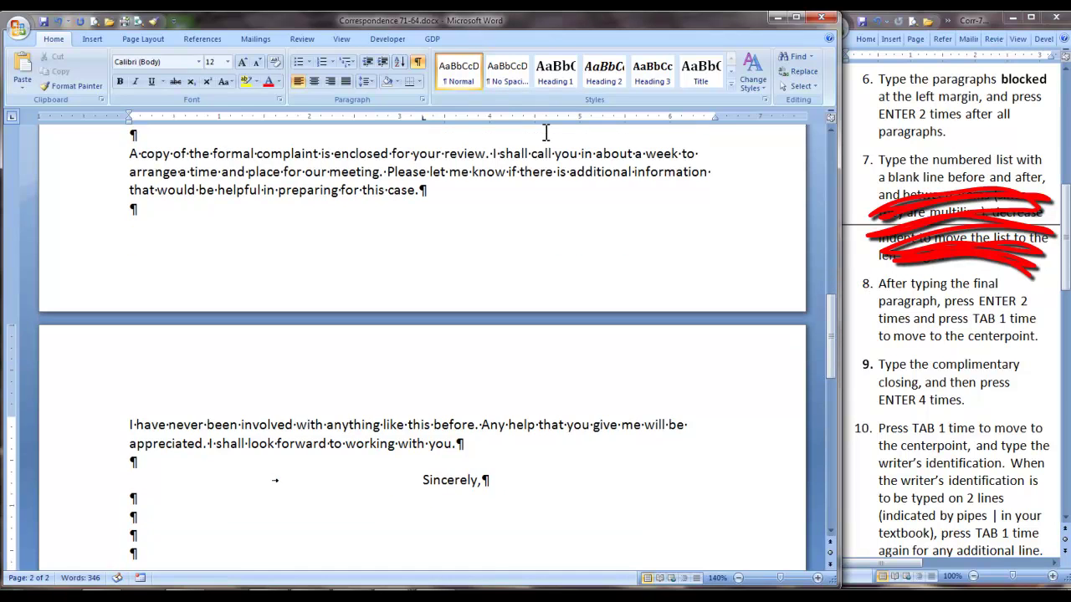
Enter the writer's full name and the title 'Attorney at-Law' on separate lines at the centre tab
key("Tab")
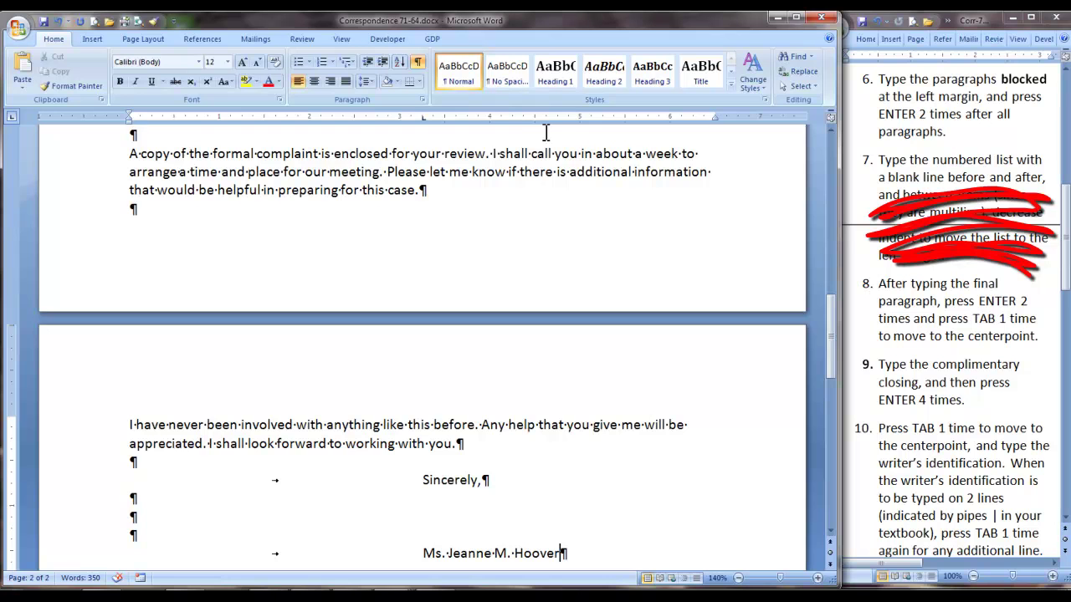
key("Return")
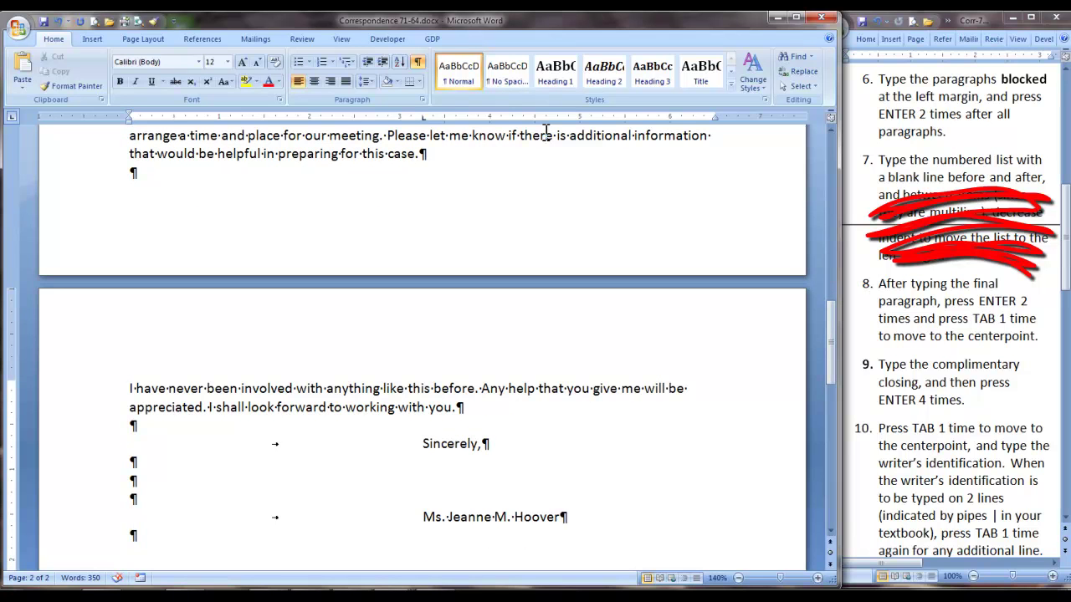
key("Tab")
type("Attorney ")
type("at-Law")
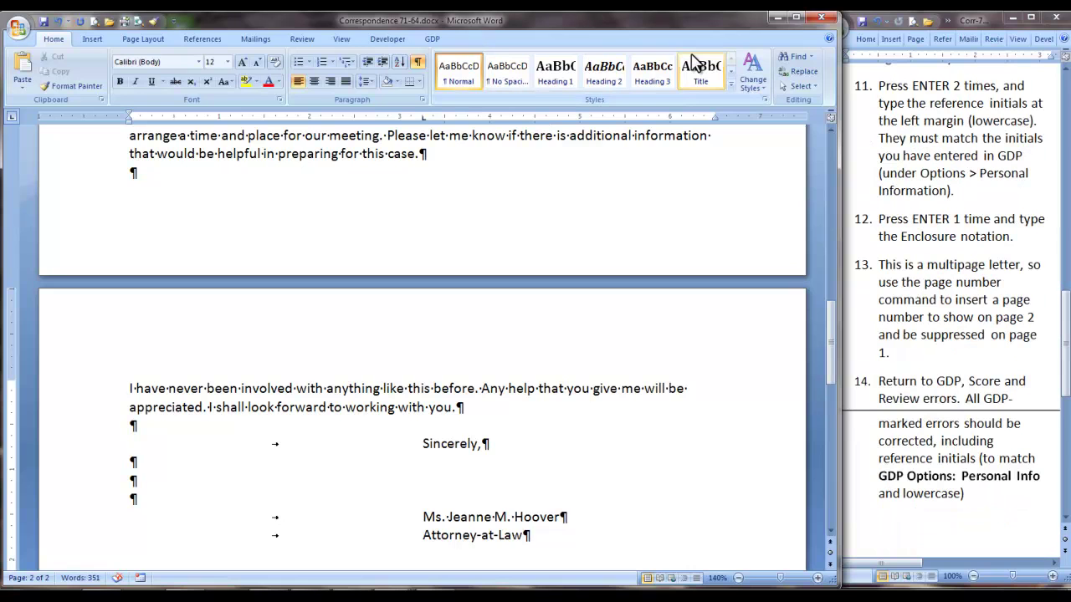
Add the lowercase reference initials, undoing their auto-capitalization, then an 'Enclosure' line below
key("Return")
key("Return")
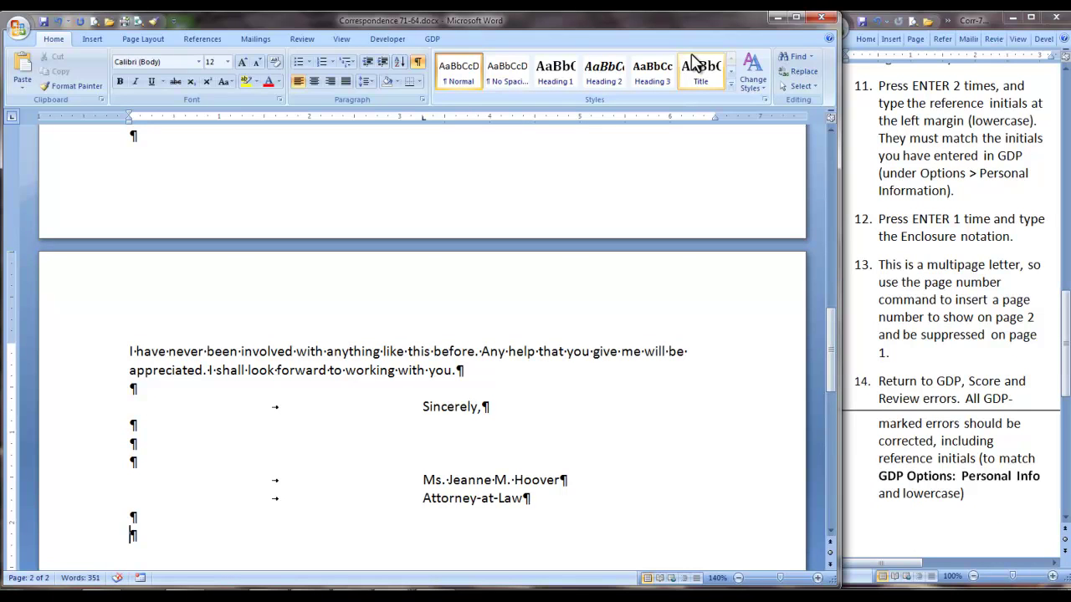
type("srg")
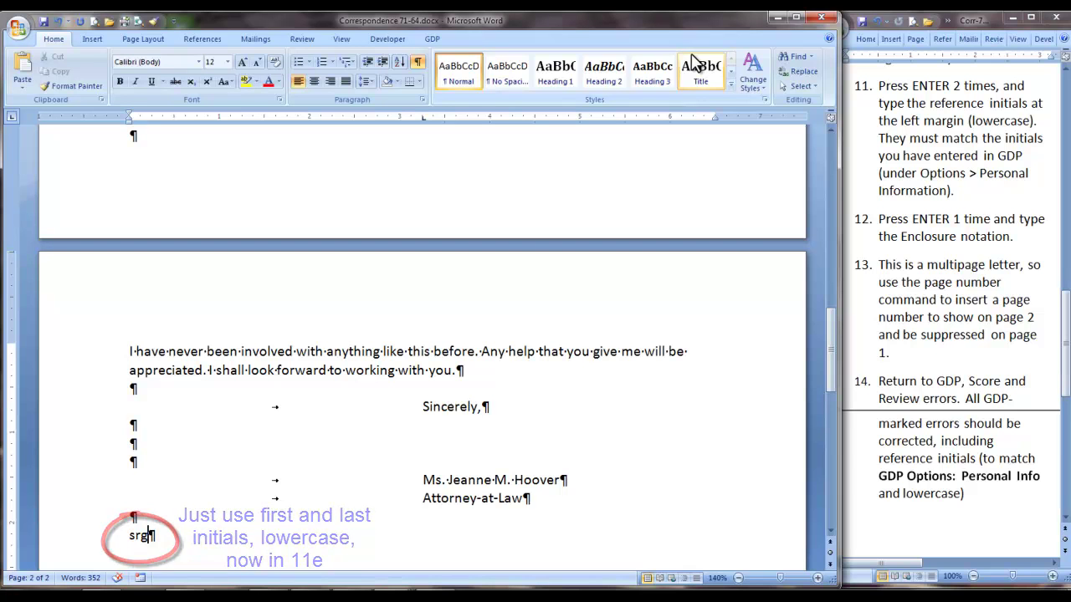
key("Return")
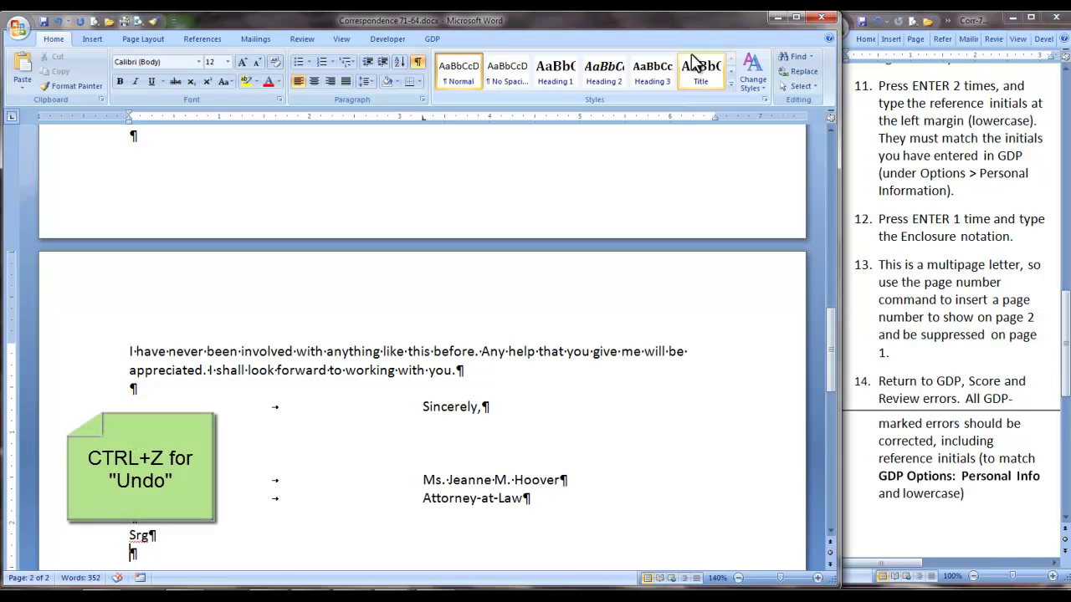
key("ctrl+z")
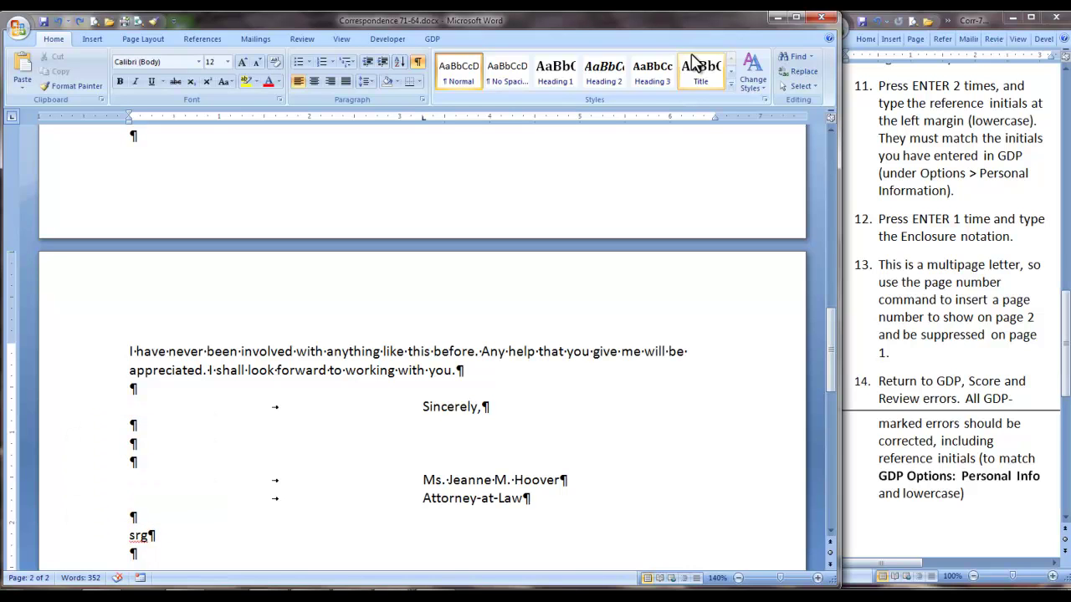
type("Enclosure")
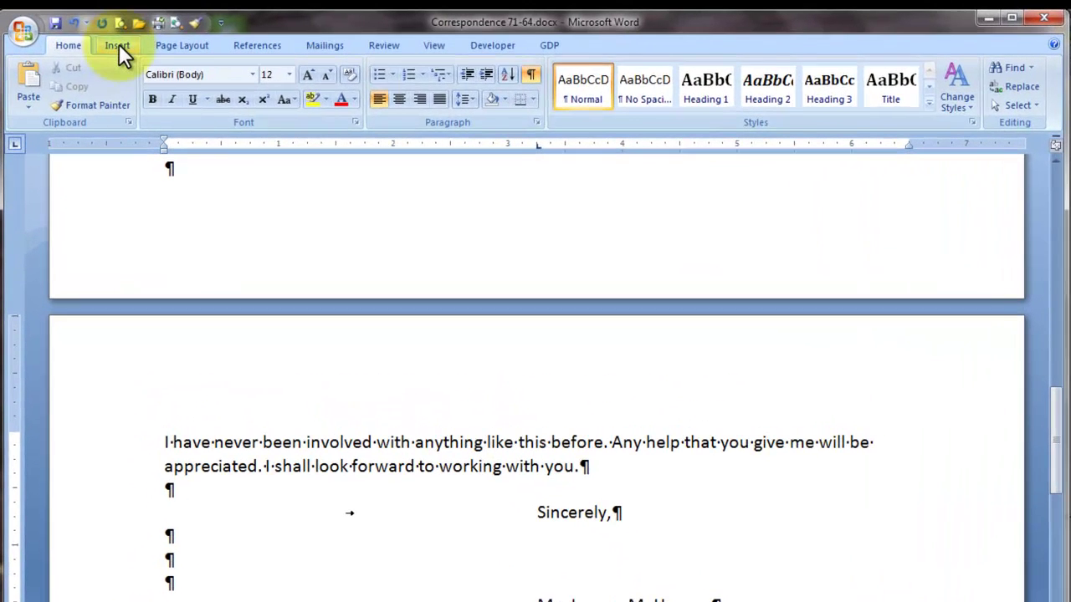
Insert a Plain Number 3 page number at the top of the page and turn on Different First Page
left_click(93, 38)
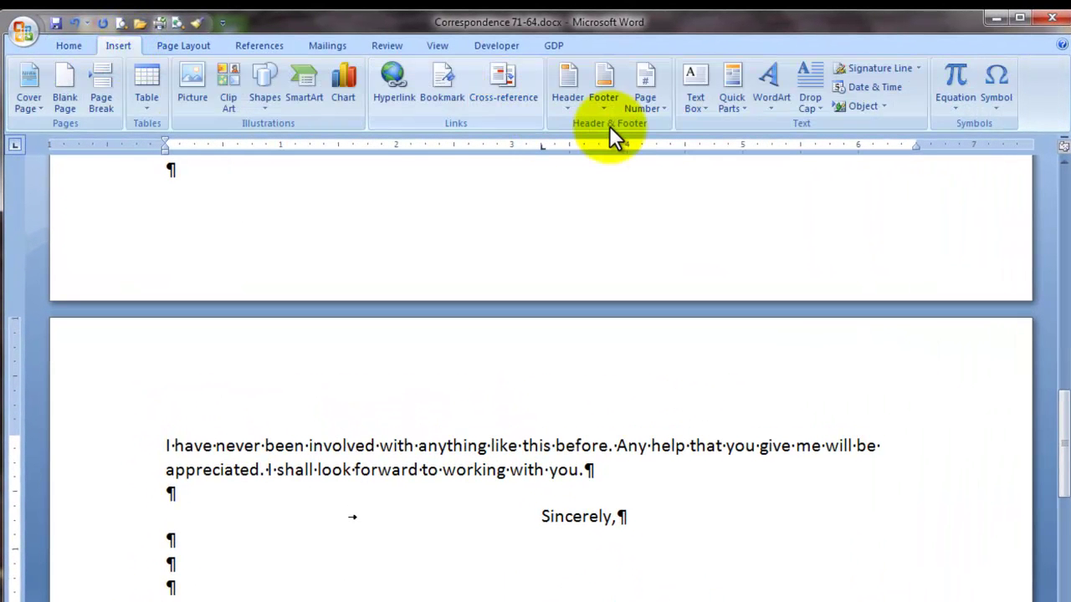
left_click(661, 108)
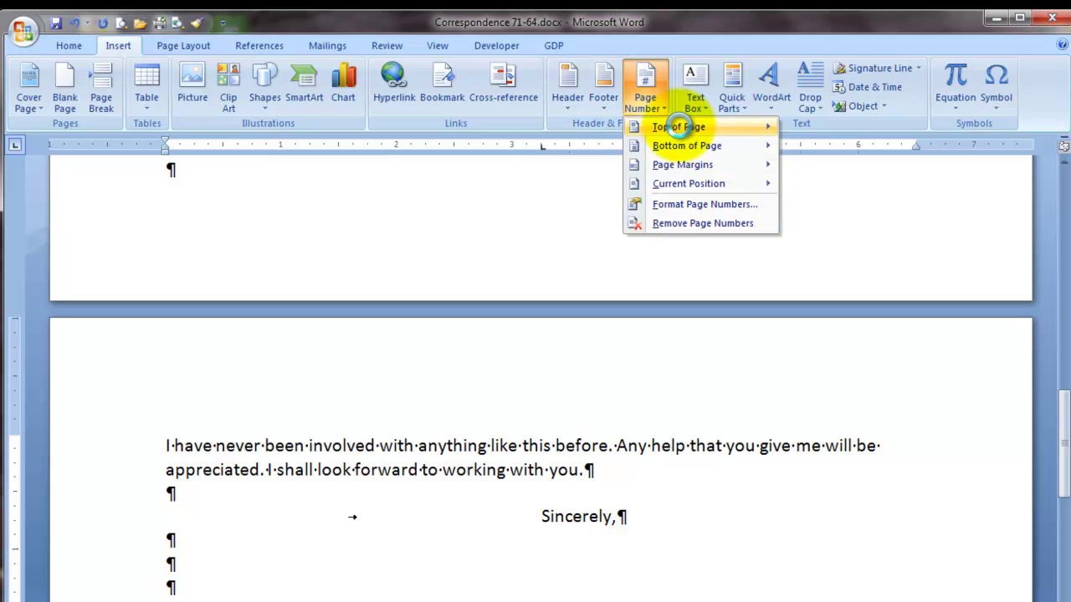
mouse_move(680, 130)
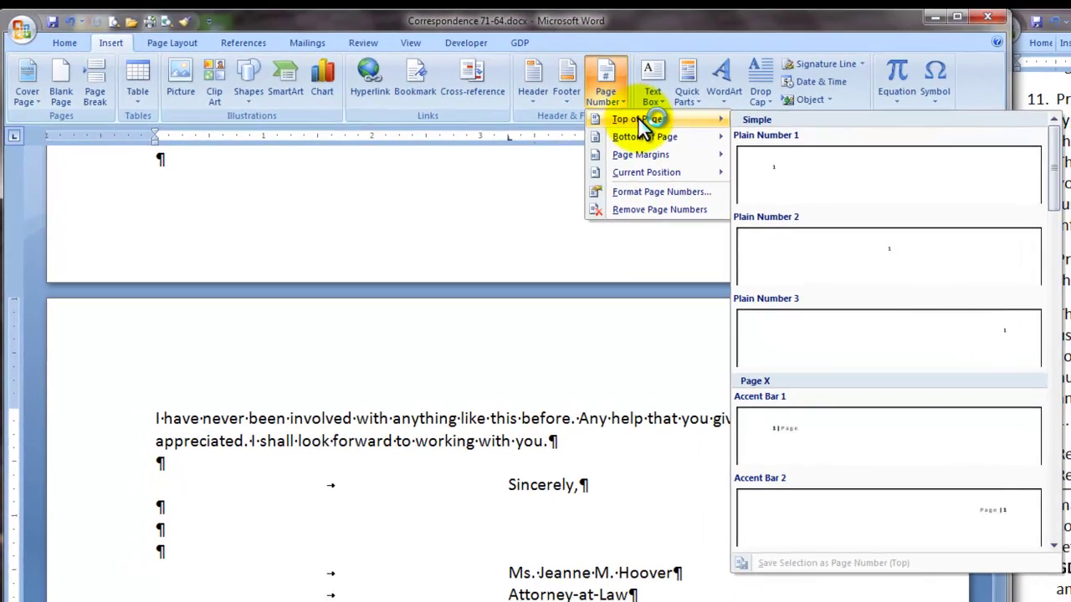
left_click(865, 336)
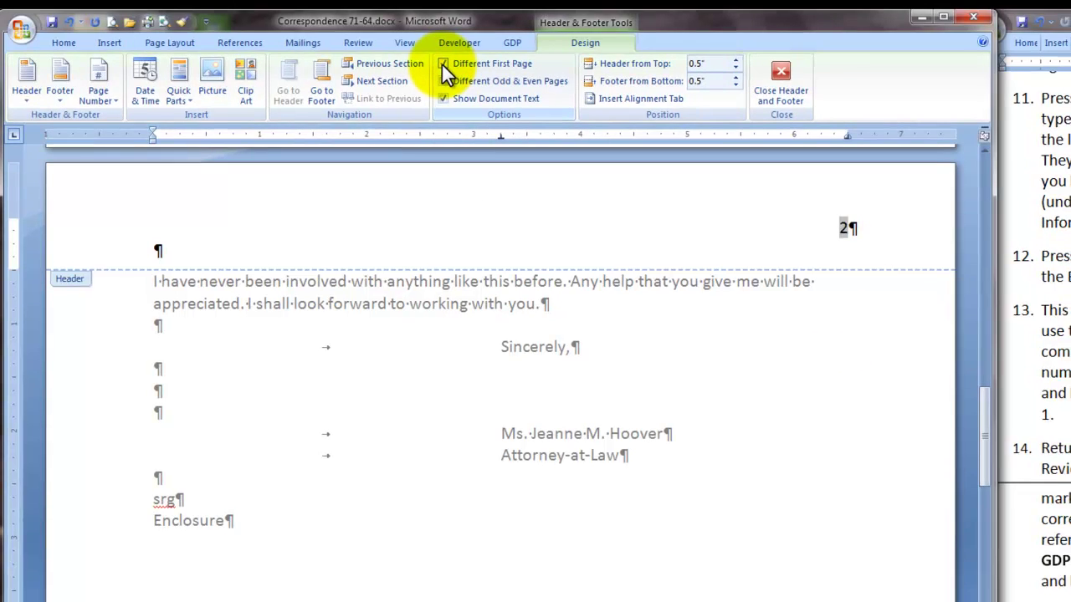
left_click(442, 65)
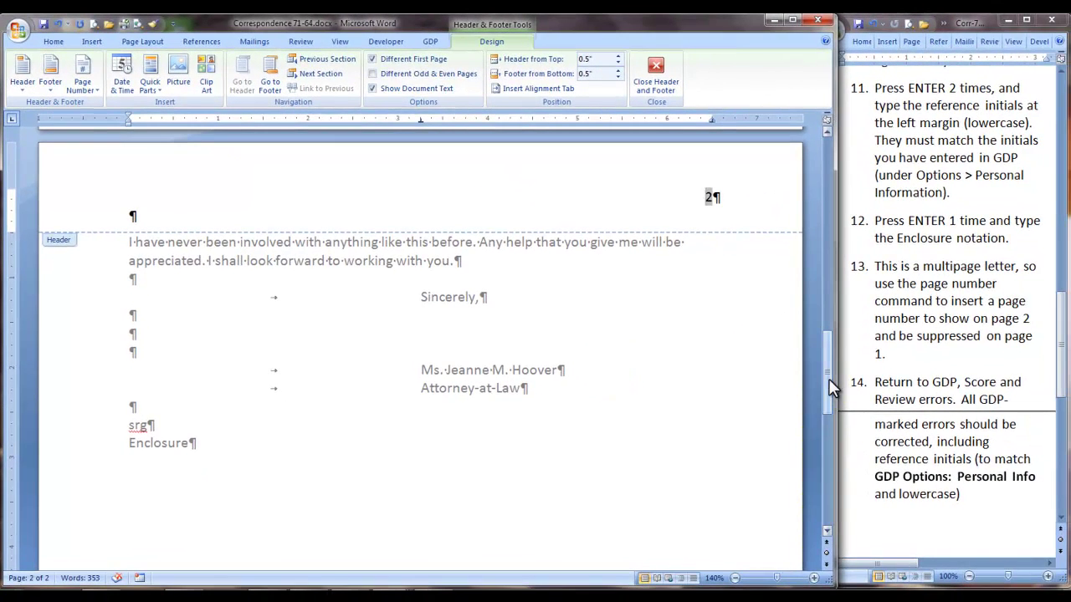
mouse_move(828, 378)
left_mouse_down()
mouse_move(827, 186)
mouse_move(827, 360)
left_mouse_up()
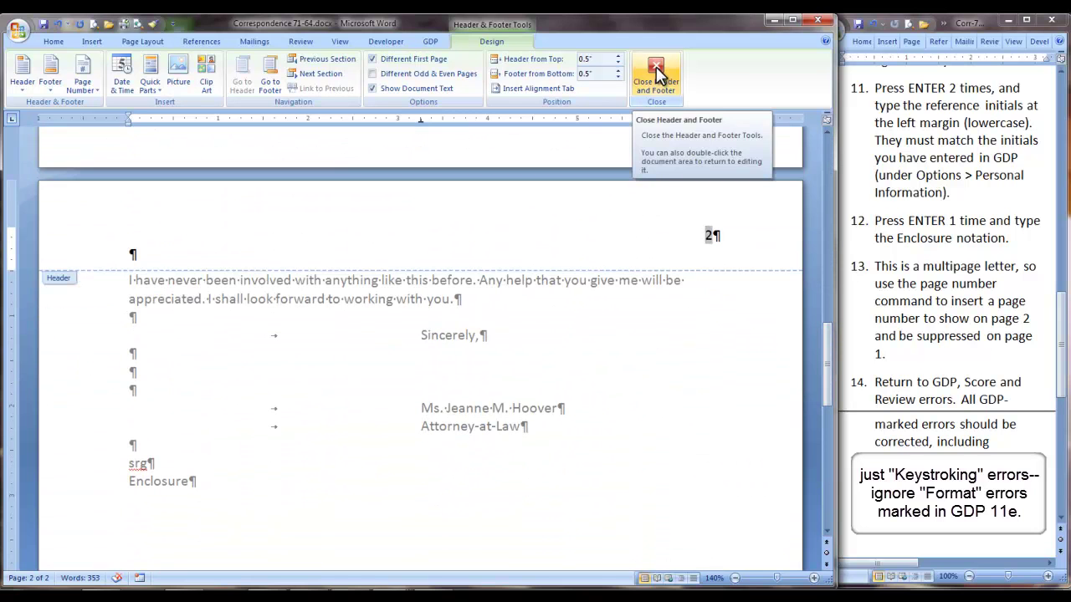
Close the header, hide formatting marks, and scroll through the finished letter
double_click(376, 404)
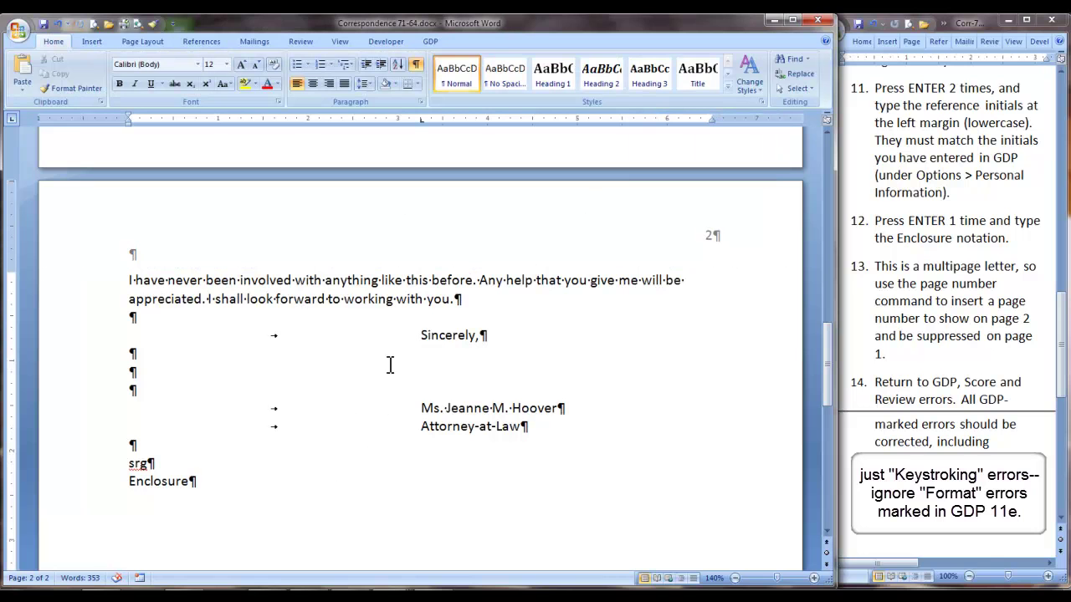
left_click(416, 66)
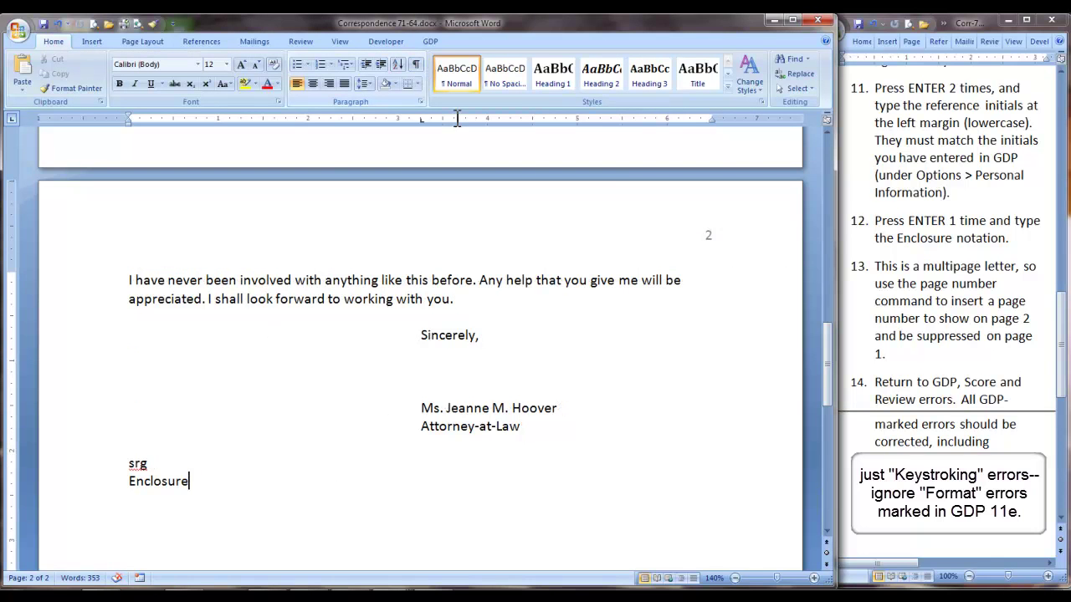
left_click_drag(827, 387, 862, 393)
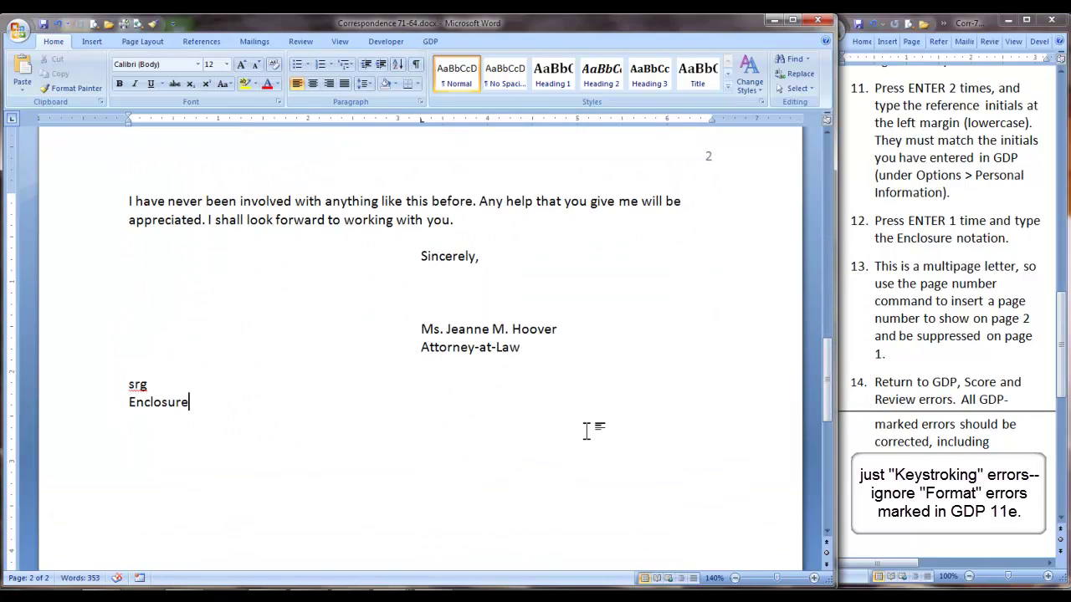